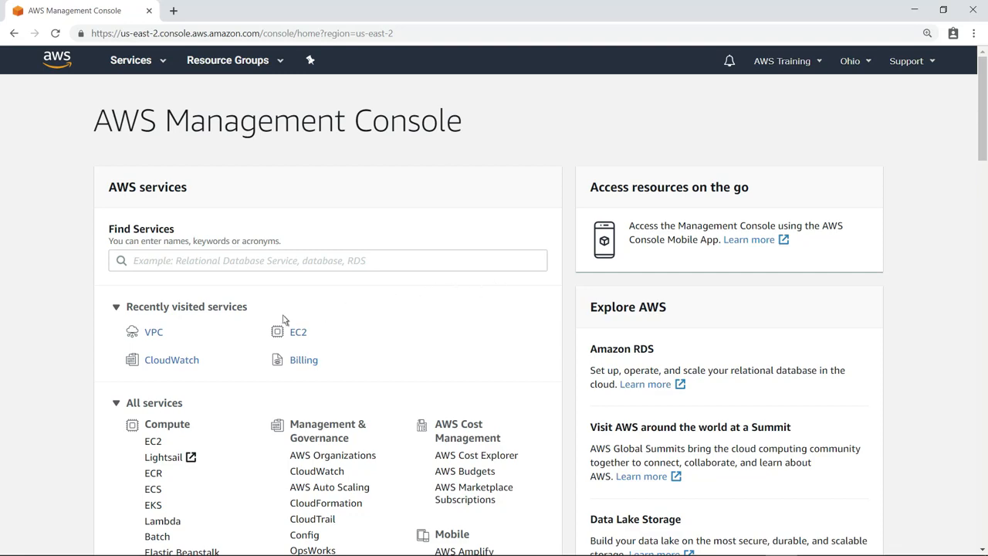
# - Open the flow log creation form for the default VPC in the VPC service
pyautogui.click(158, 340)
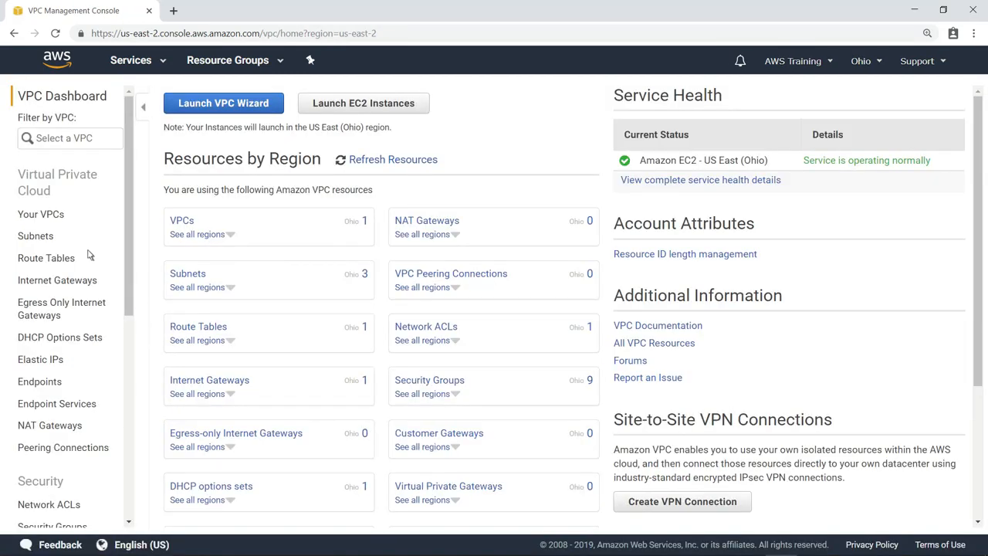
pyautogui.click(67, 222)
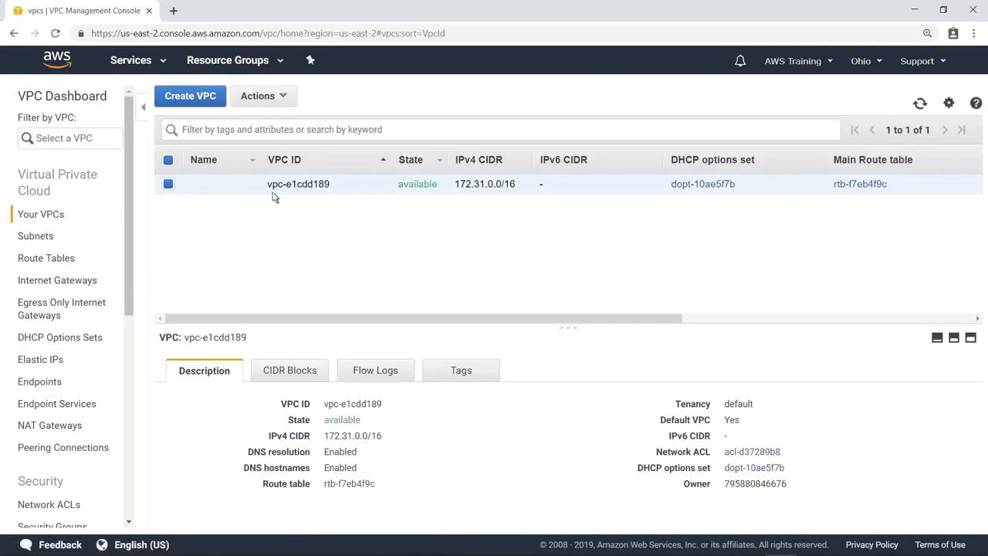
pyautogui.rightClick(319, 189)
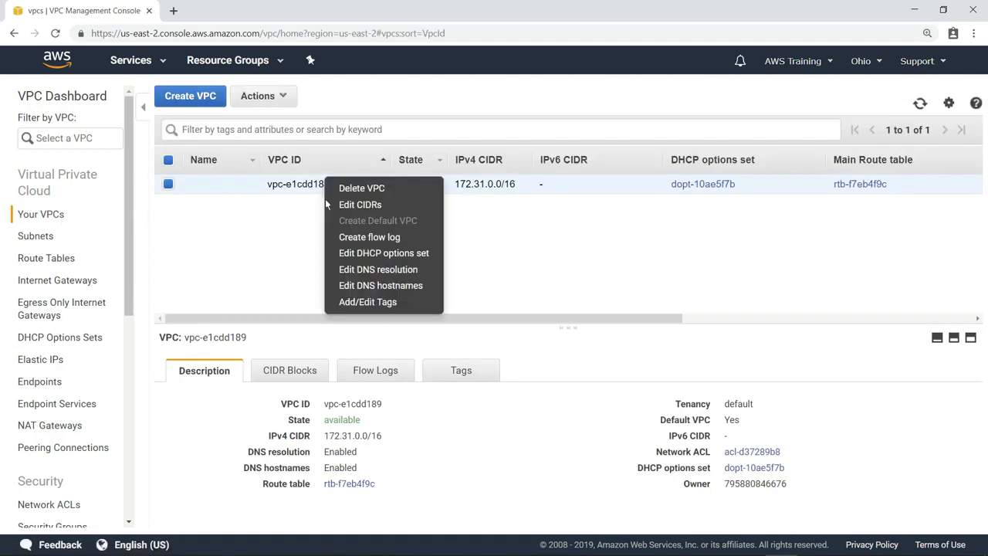
pyautogui.click(390, 245)
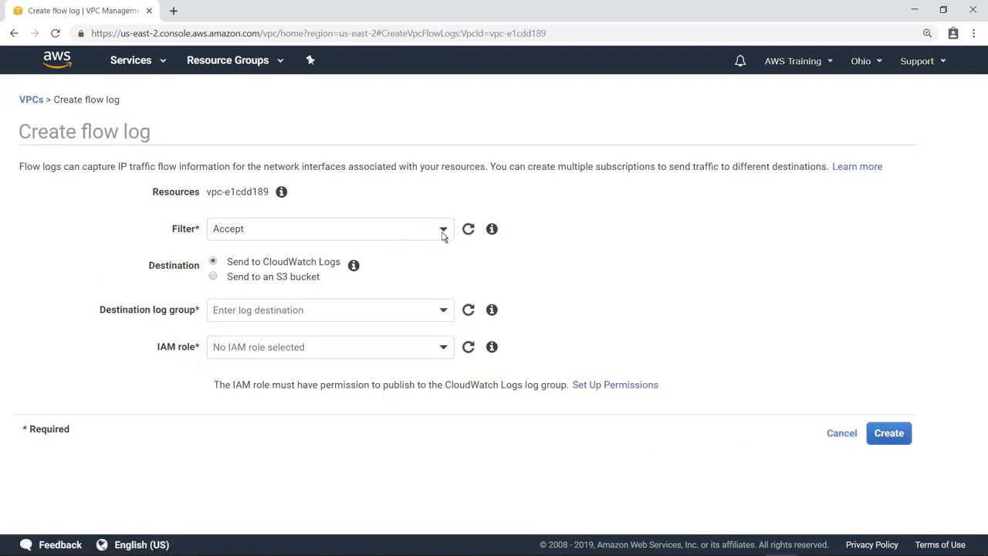
# - Create the flow log with filter All, destination log group VPCFlowLogs in CloudWatch Logs and IAM role flowlogsRole
pyautogui.click(444, 231)
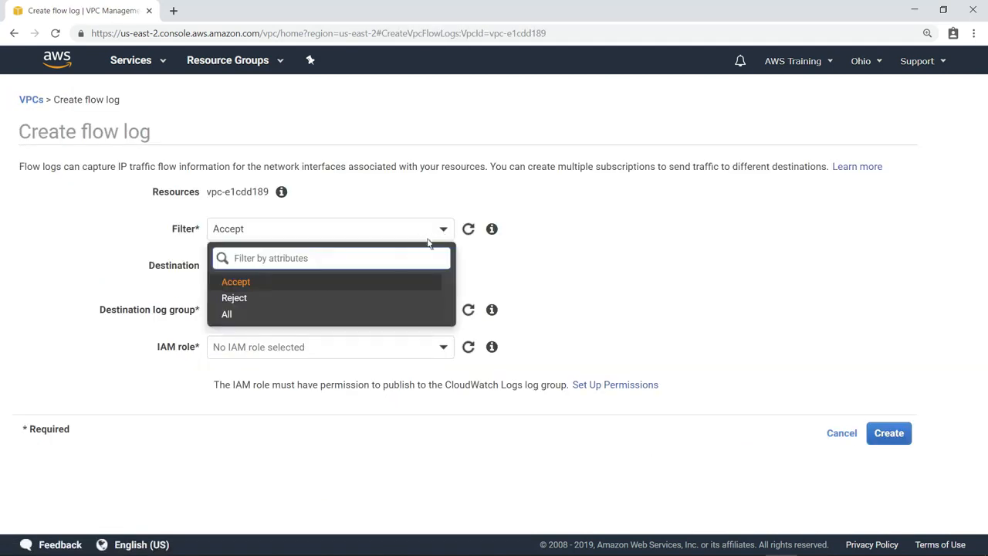
pyautogui.click(231, 314)
pyautogui.click(436, 313)
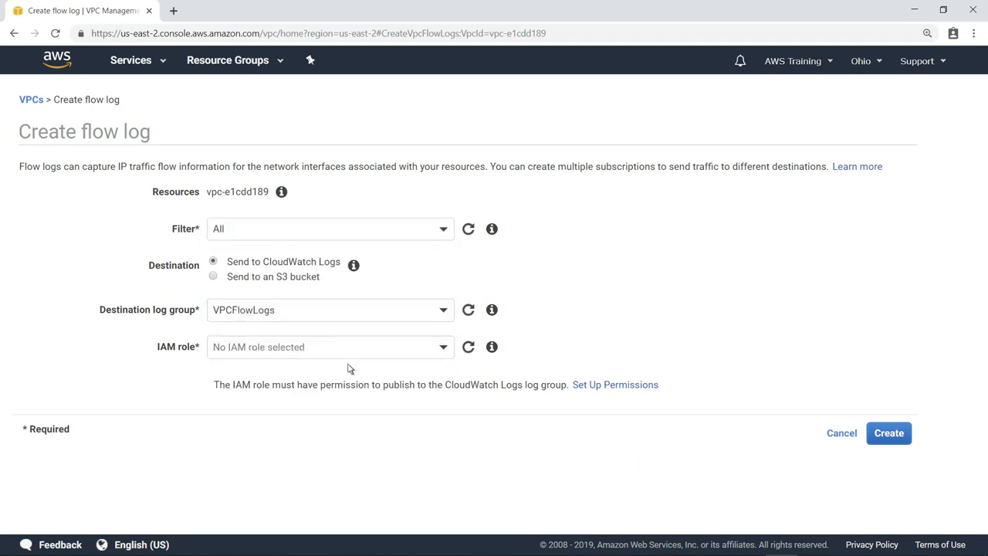
pyautogui.click(444, 352)
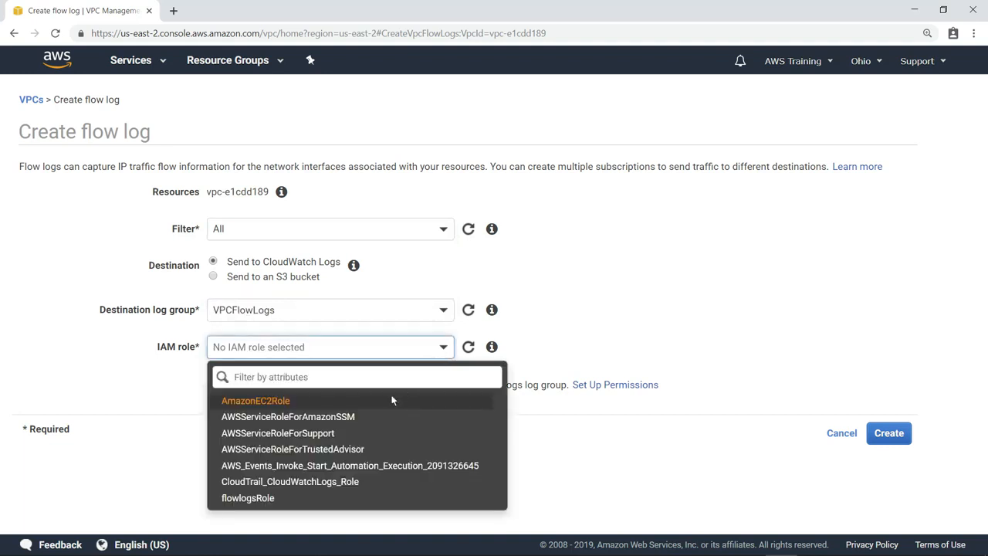
pyautogui.click(275, 500)
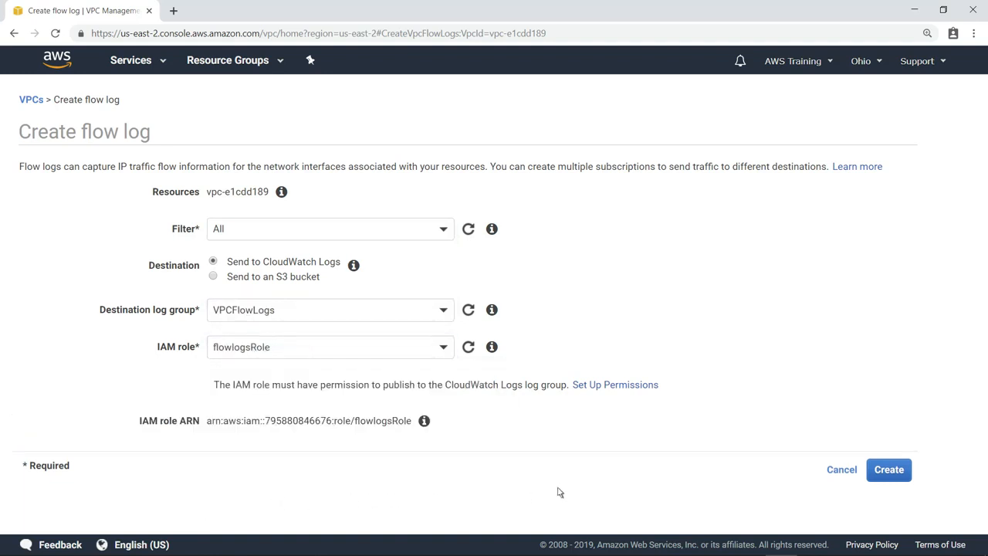
pyautogui.click(888, 471)
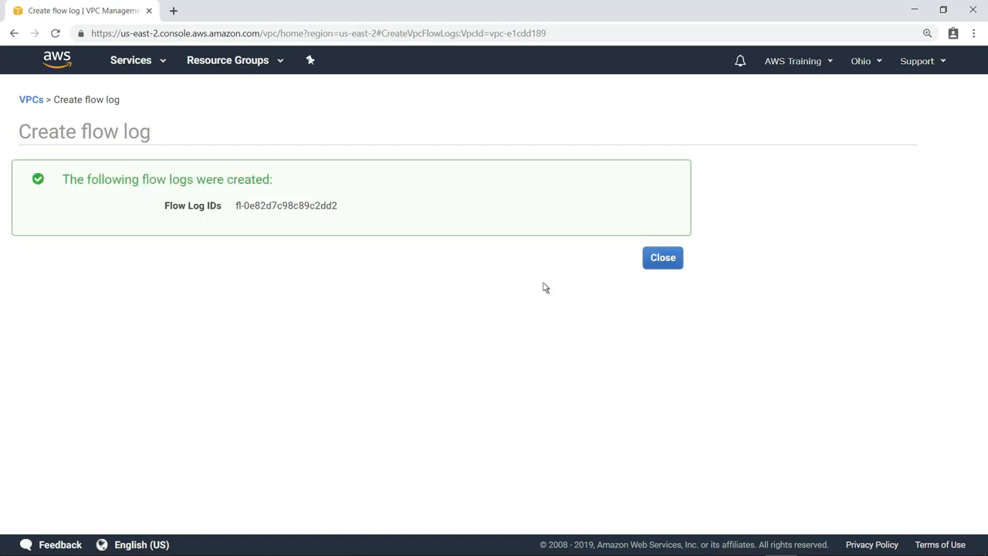
# - Switch to CloudWatch and view the events of log stream eni-0907e526a911e6af1-all in the VPCFlowLogs log group
pyautogui.click(162, 63)
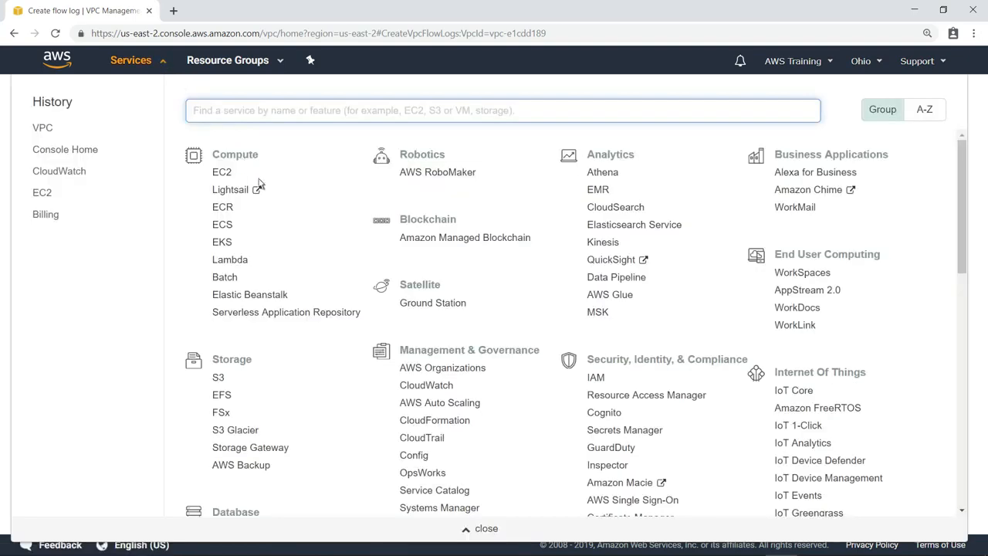
pyautogui.click(427, 386)
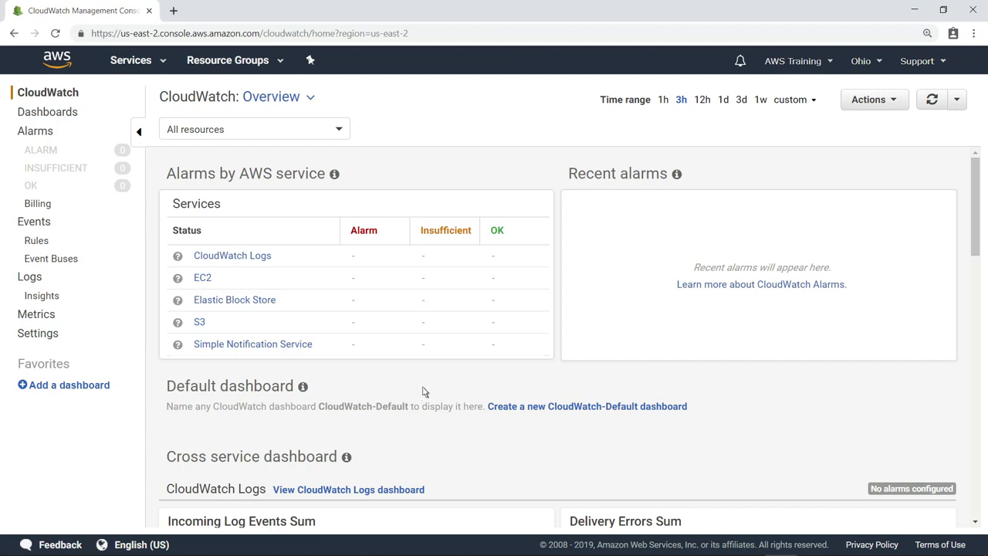
pyautogui.click(31, 277)
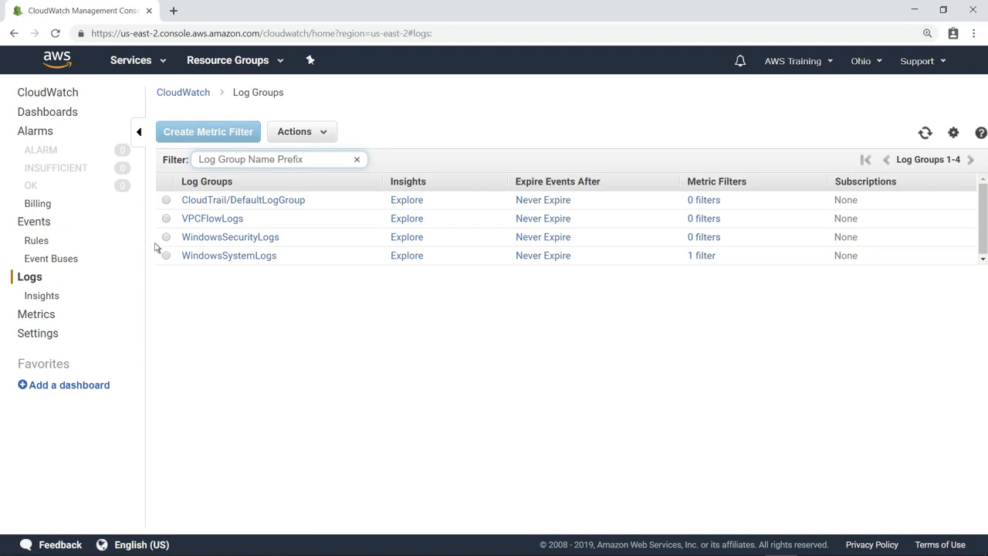
pyautogui.click(216, 221)
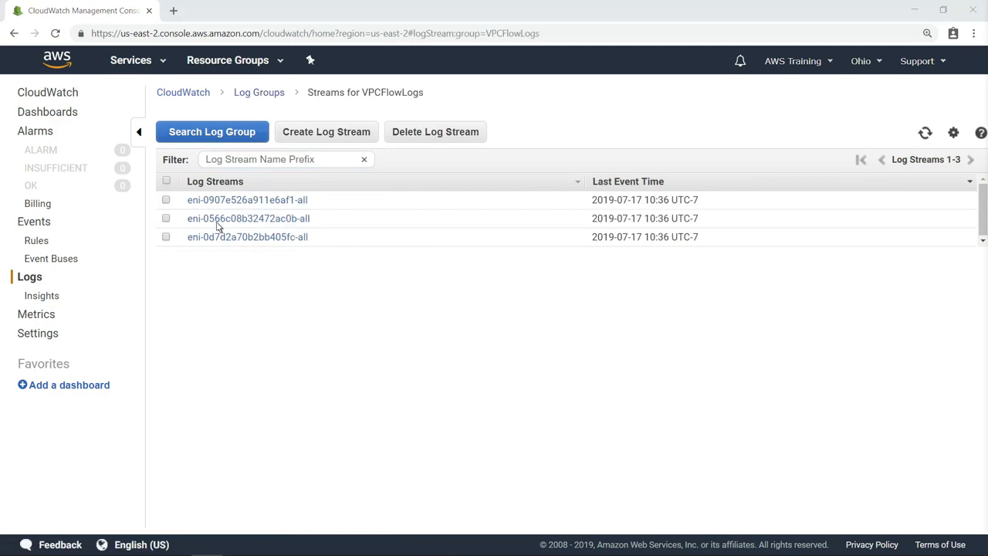
pyautogui.click(258, 202)
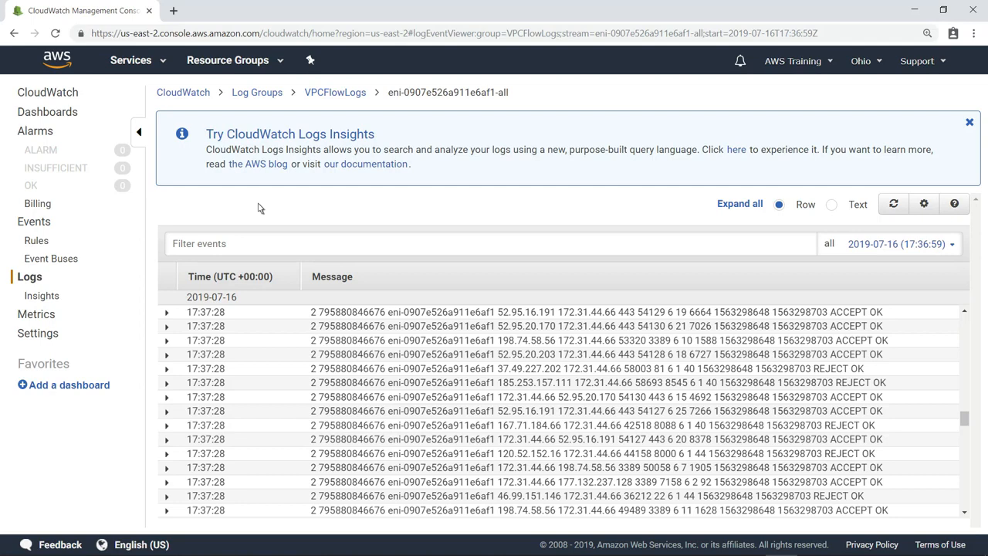
# - Run the default Logs Insights query on the VPCFlowLogs log group
pyautogui.click(42, 297)
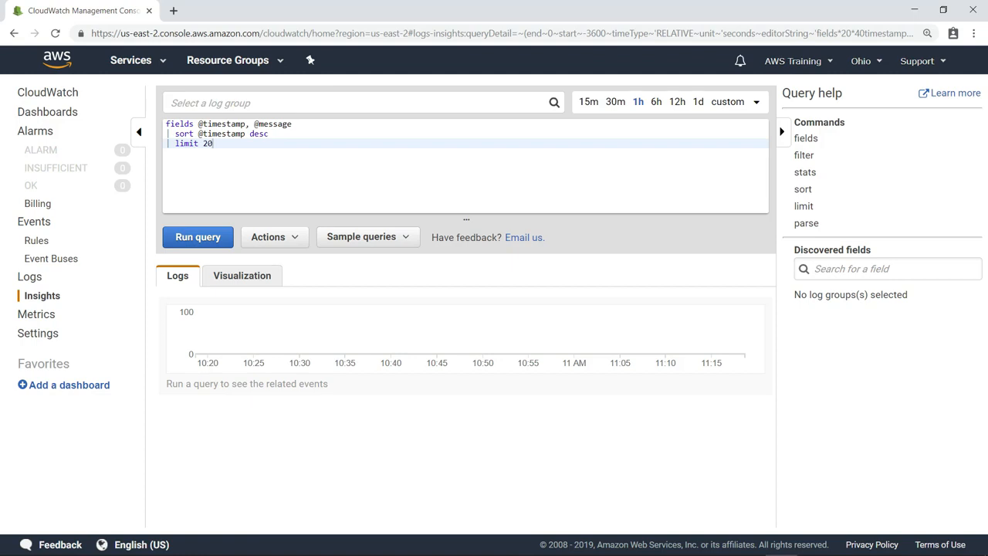
pyautogui.click(180, 108)
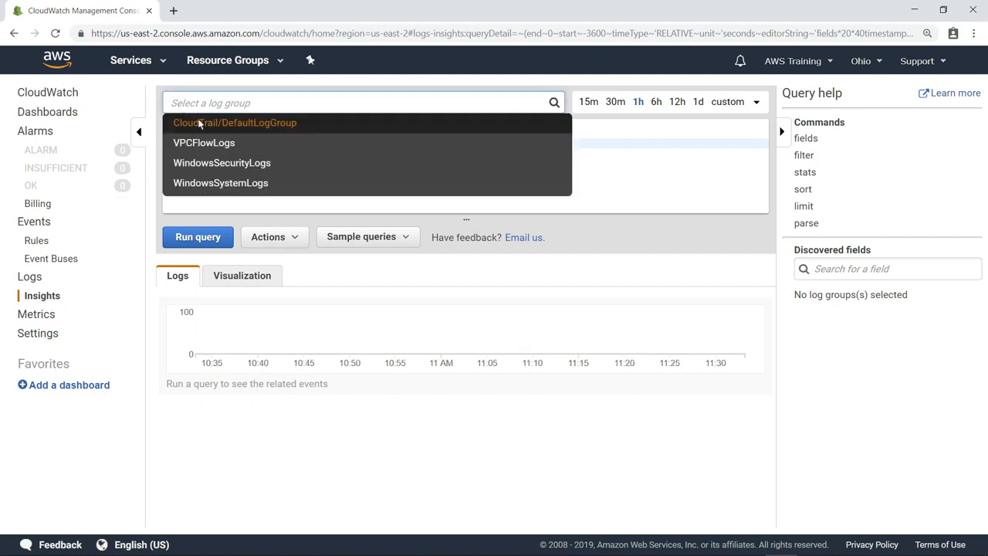
pyautogui.click(234, 146)
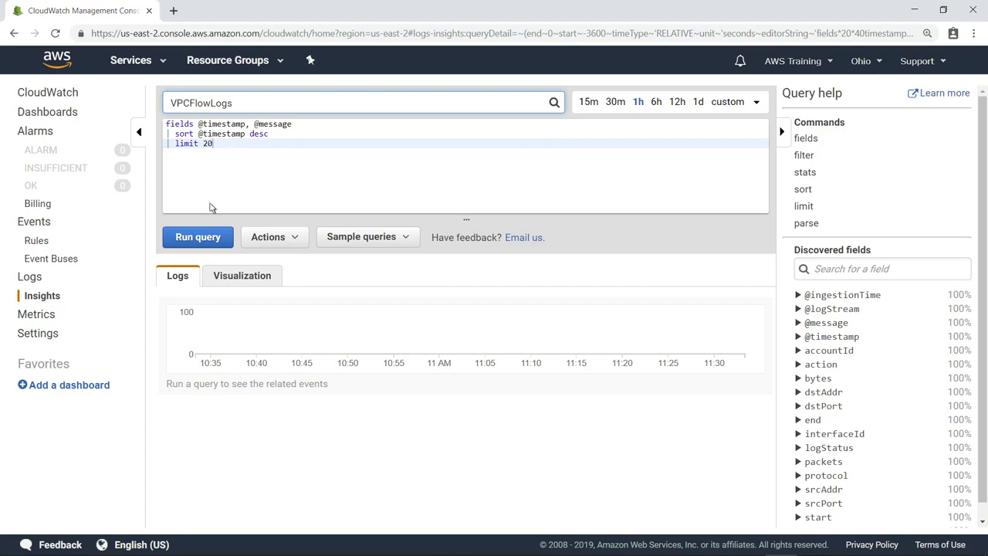
pyautogui.click(194, 241)
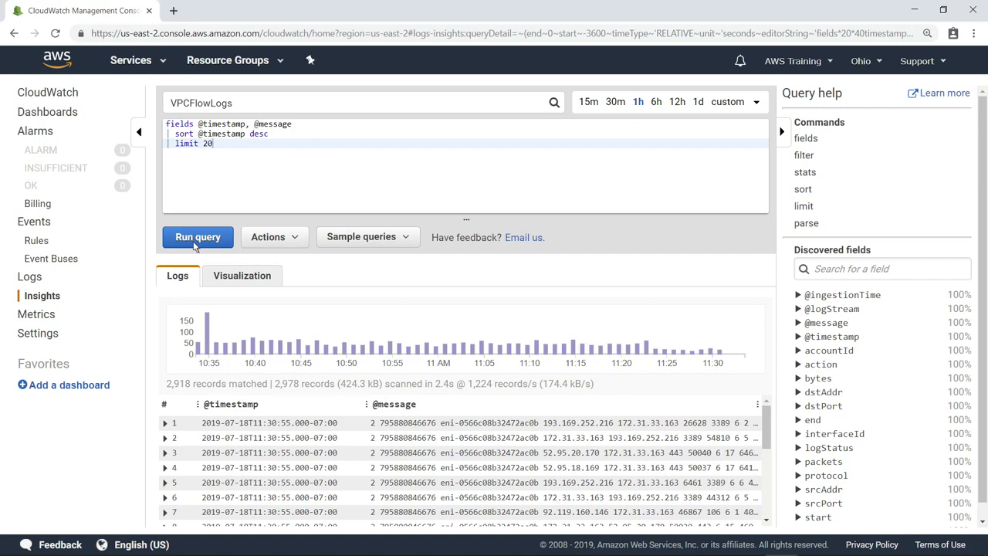
# - Examine the absolute and relative options for a custom query time range
pyautogui.click(729, 102)
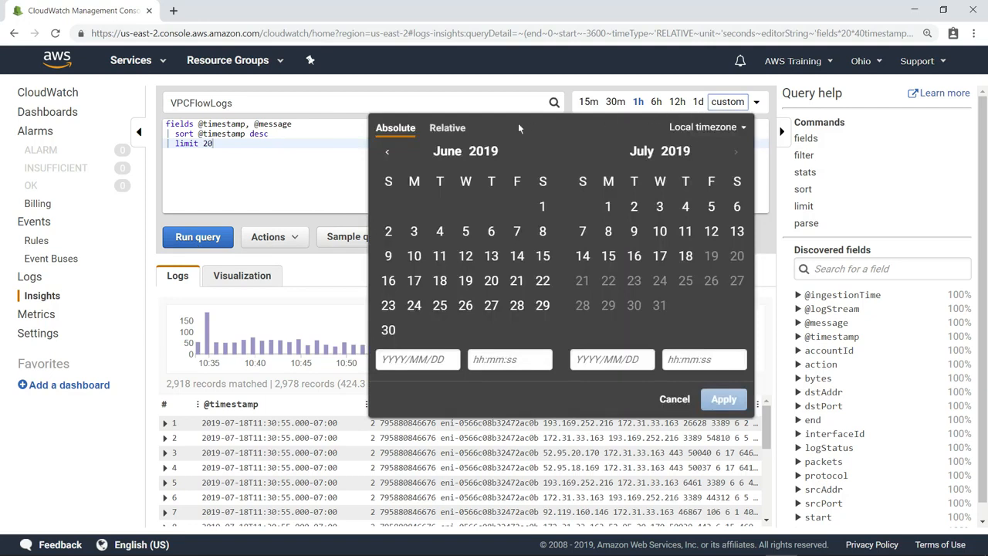
pyautogui.click(452, 129)
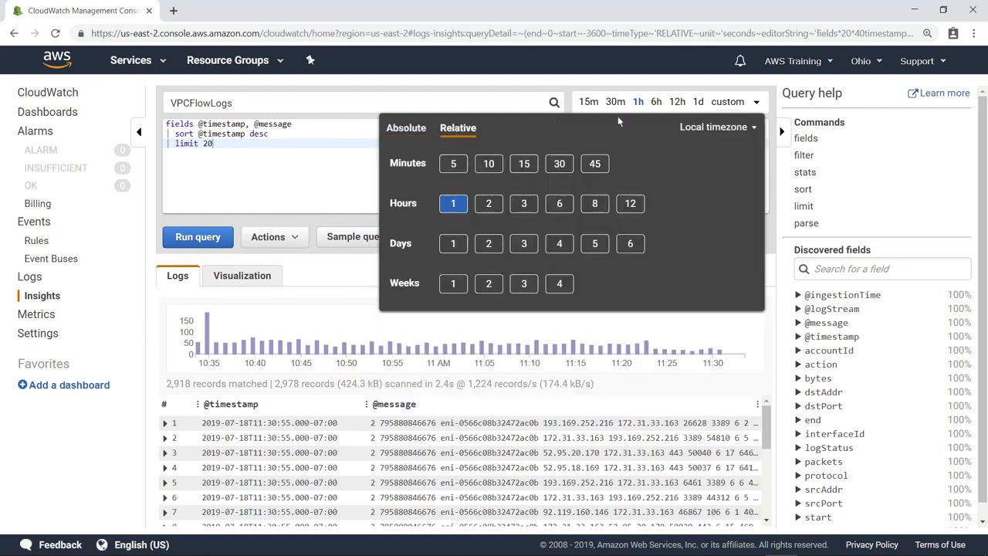
pyautogui.click(763, 105)
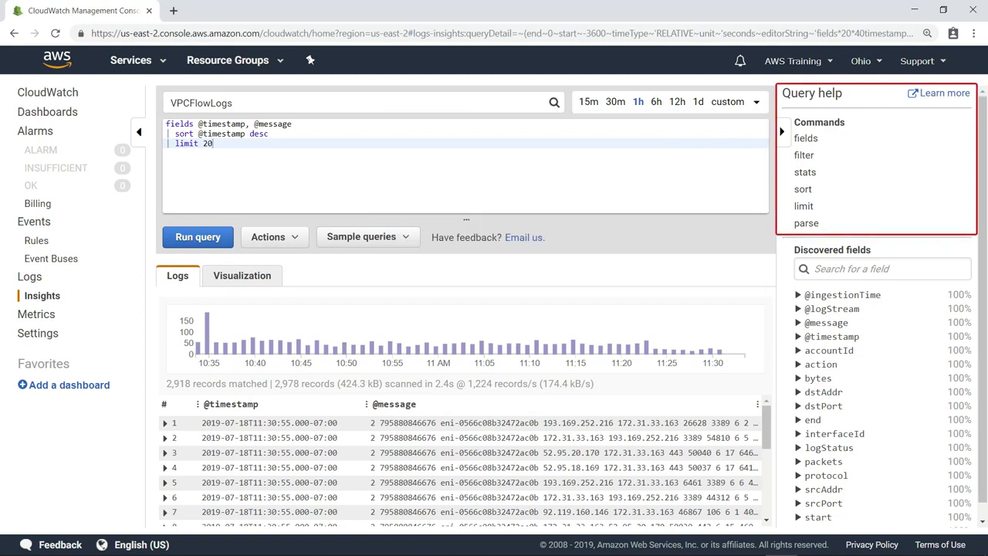
# - Review the help for the query commands from fields to parse, including the linked Logs Insights documentation
pyautogui.moveTo(843, 144)
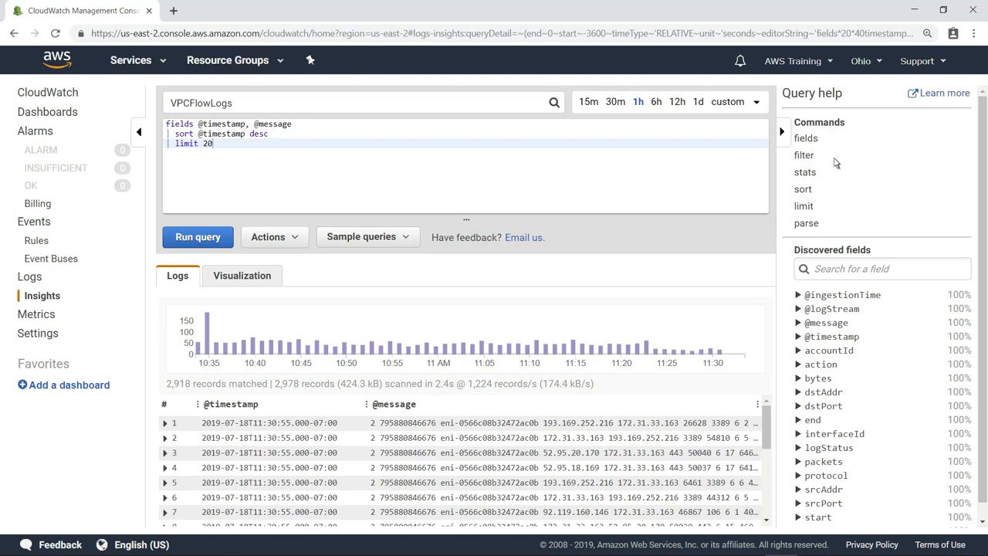
pyautogui.moveTo(836, 160)
pyautogui.moveTo(840, 179)
pyautogui.moveTo(830, 198)
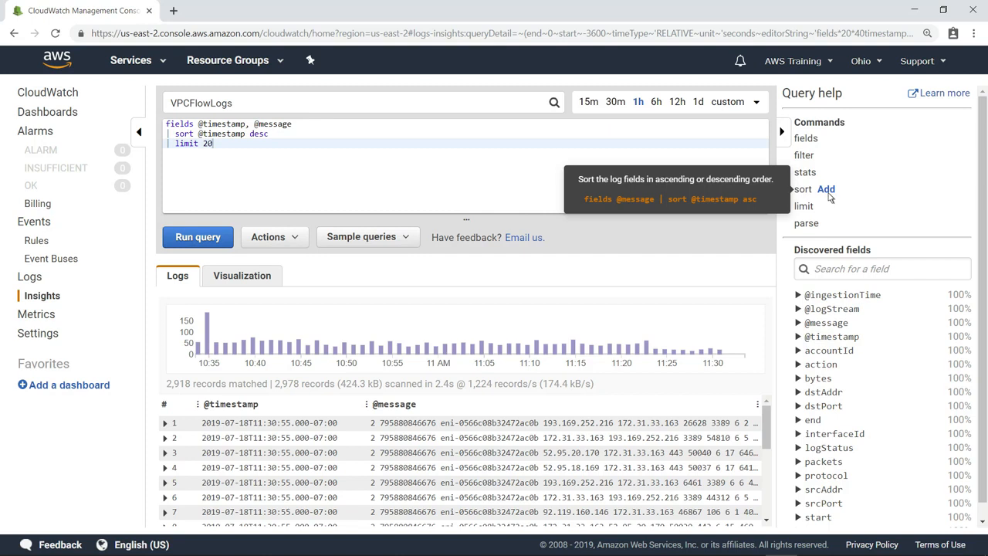
pyautogui.moveTo(834, 214)
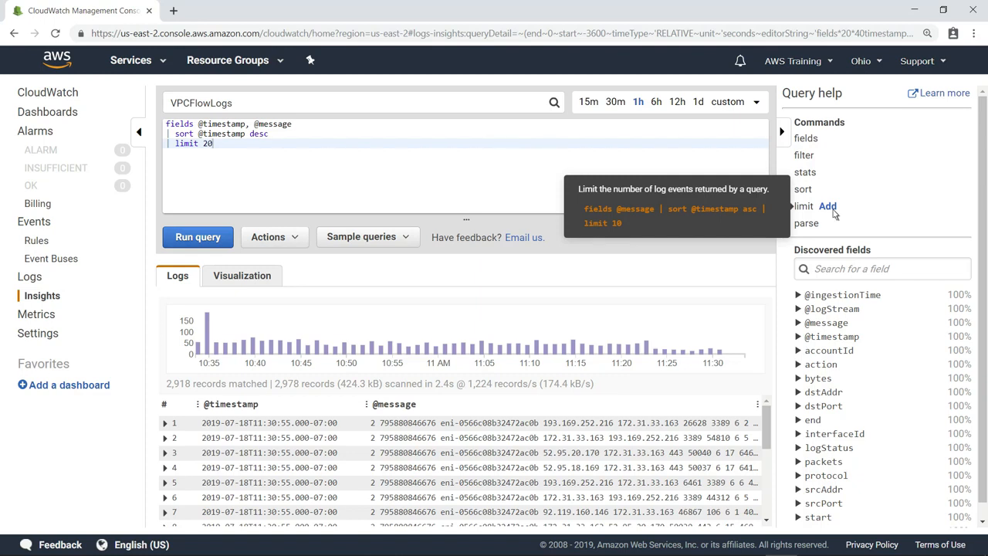
pyautogui.moveTo(838, 231)
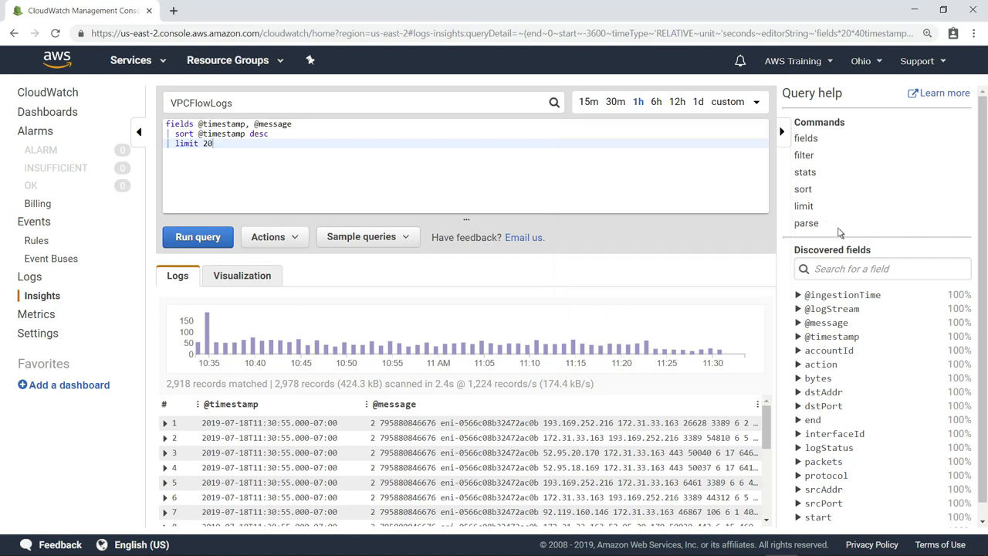
pyautogui.click(949, 94)
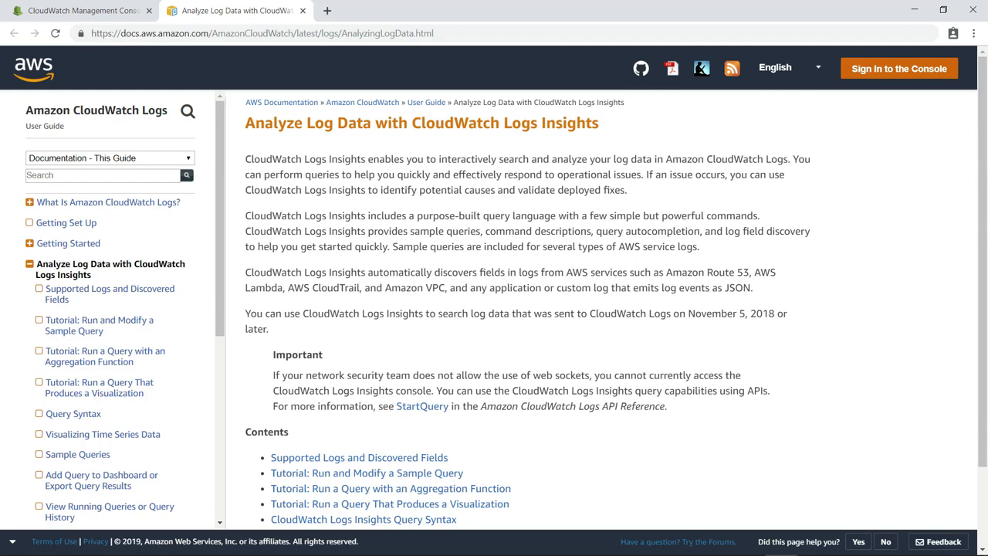
pyautogui.click(303, 11)
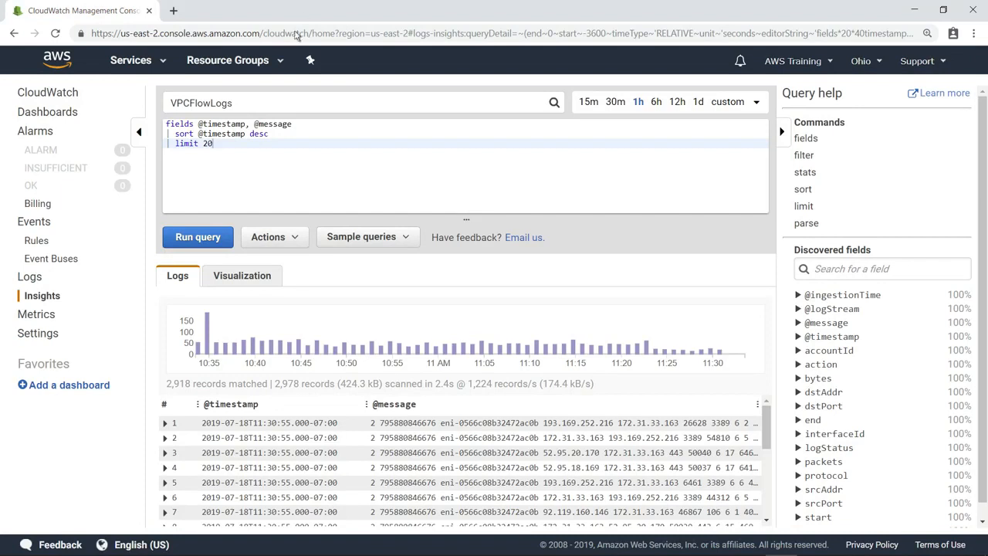
# - Expand the first record in the query results and examine its fields
pyautogui.click(166, 424)
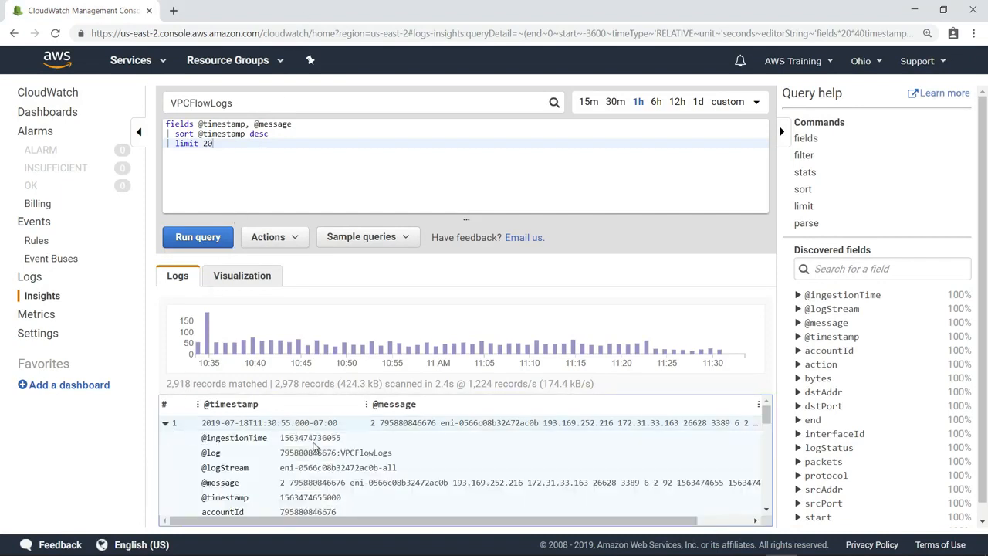
pyautogui.scroll(-3, 769, 500)
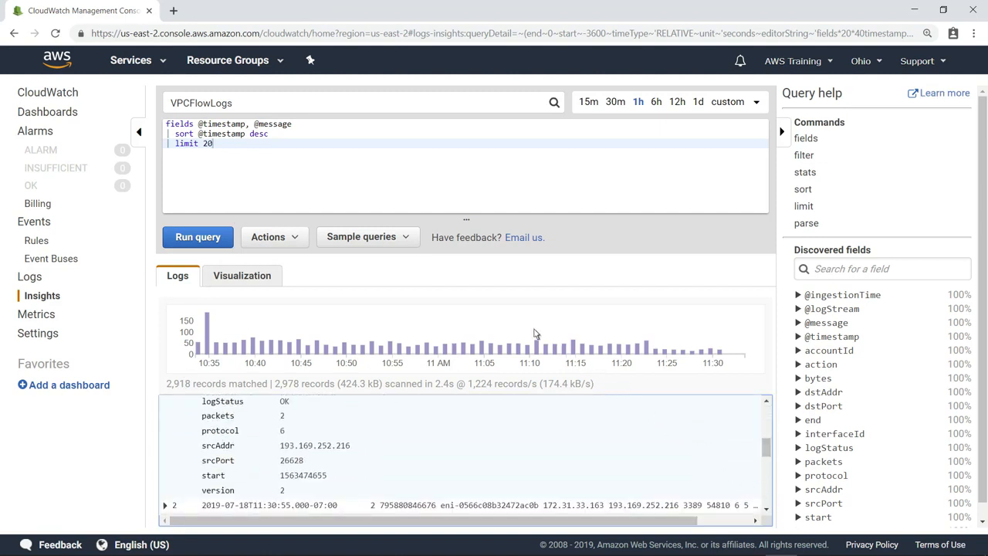
# - Load and run the VPC flow log sample query "Top 10 byte transfers by source and destination IP addresses"
pyautogui.click(407, 239)
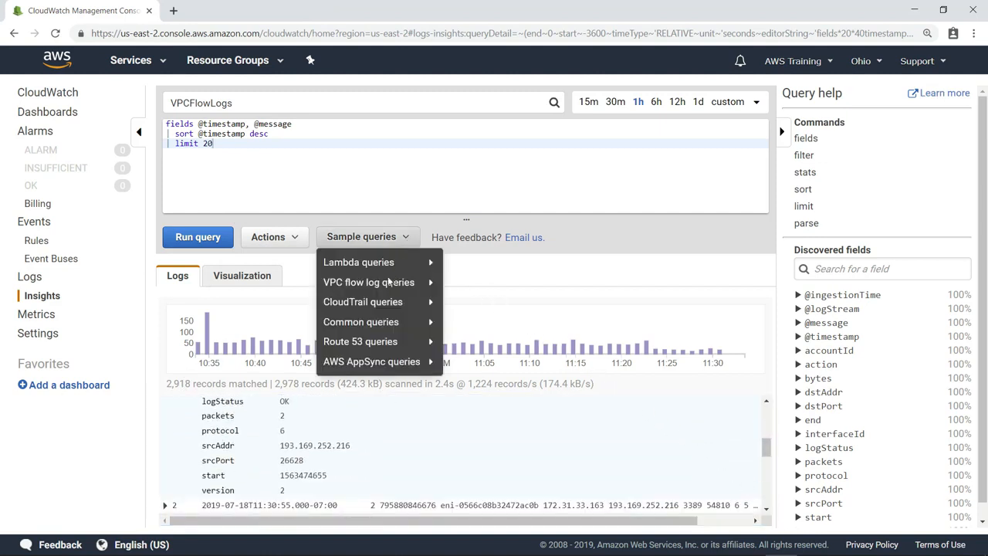
pyautogui.moveTo(384, 284)
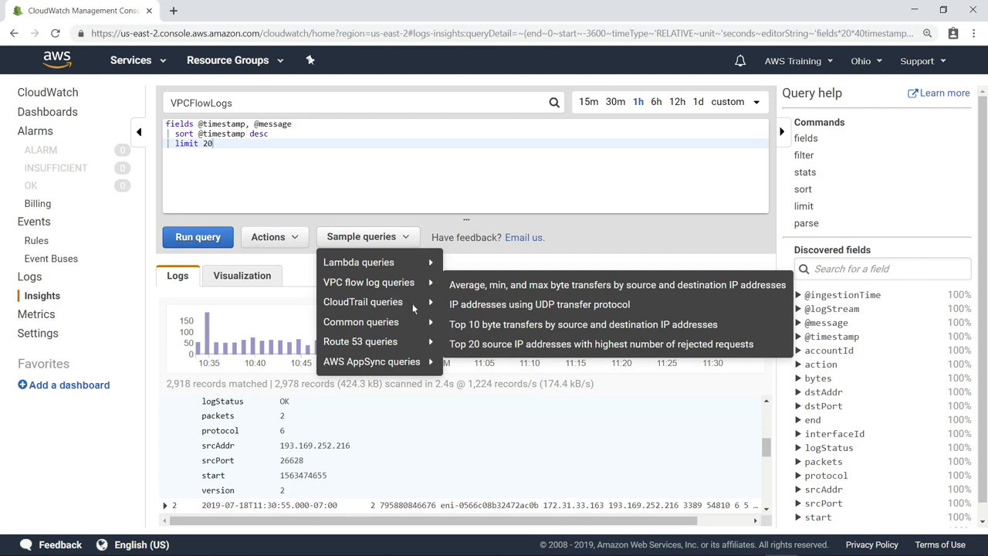
pyautogui.click(454, 328)
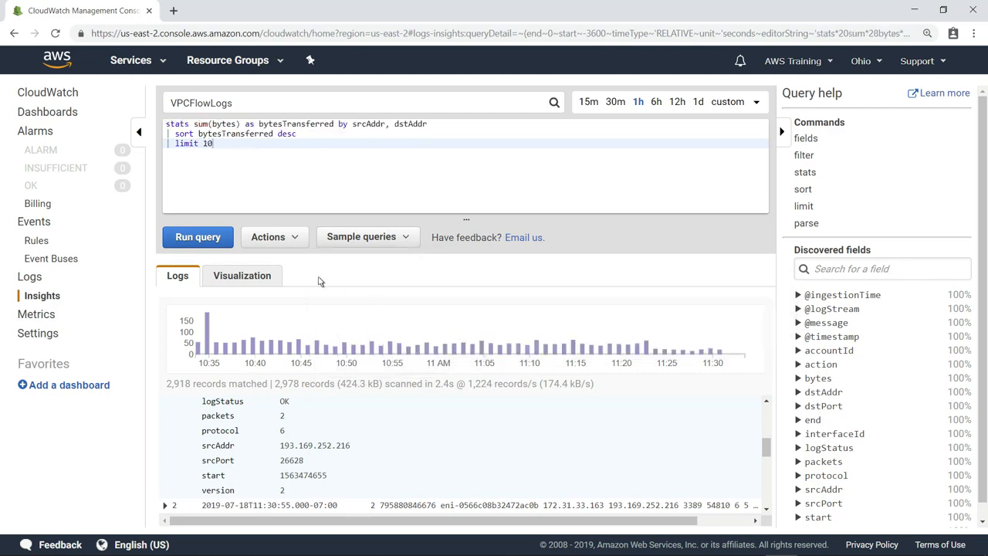
pyautogui.click(223, 241)
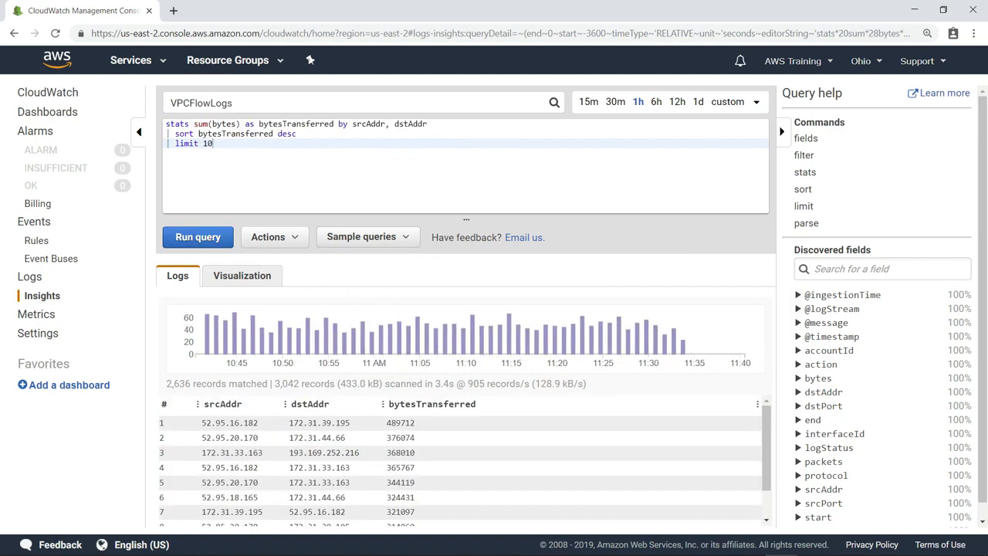
# - Check the available query result export options and open the query history for this account
pyautogui.click(296, 242)
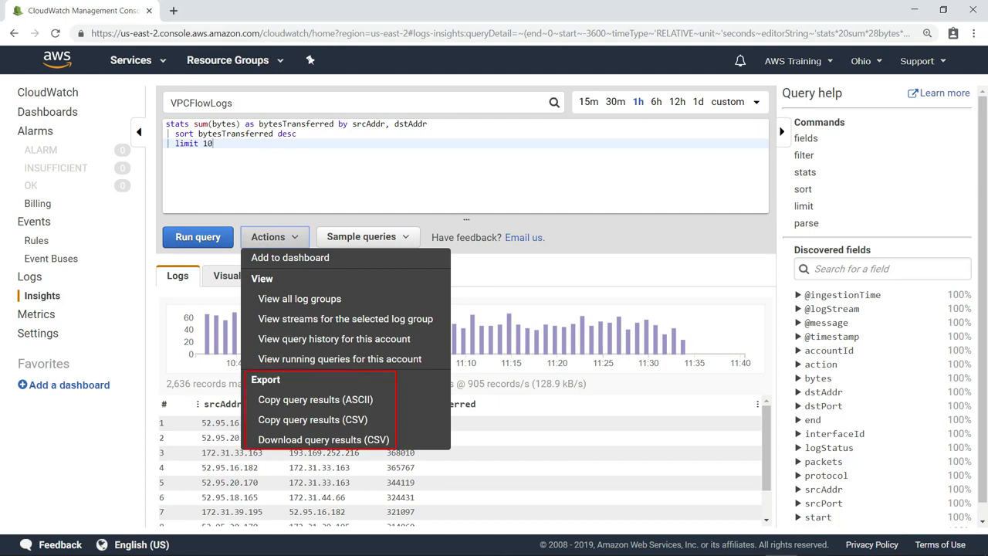
pyautogui.click(340, 345)
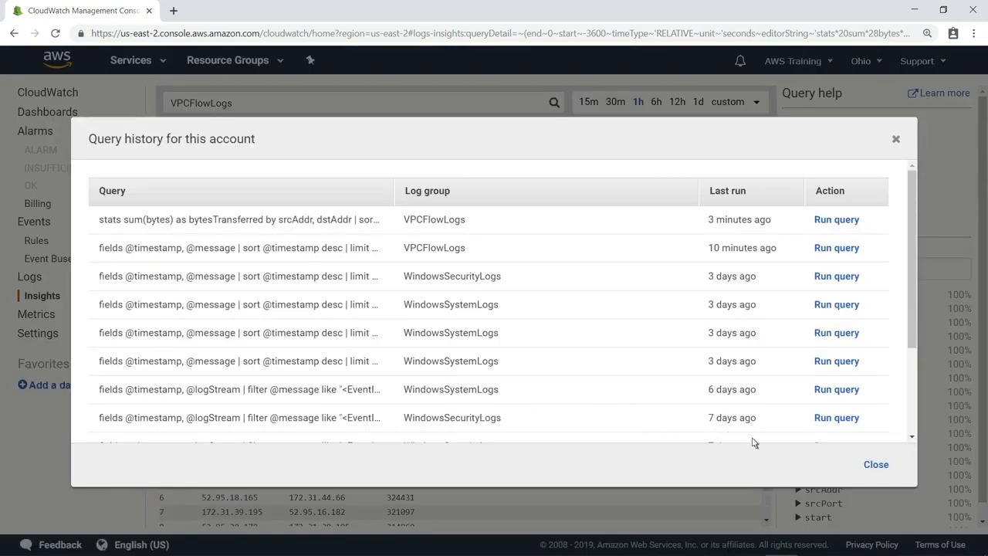
# - Close the query history, replace the query's address grouping with "by bin(1m)", and run the query
pyautogui.click(877, 465)
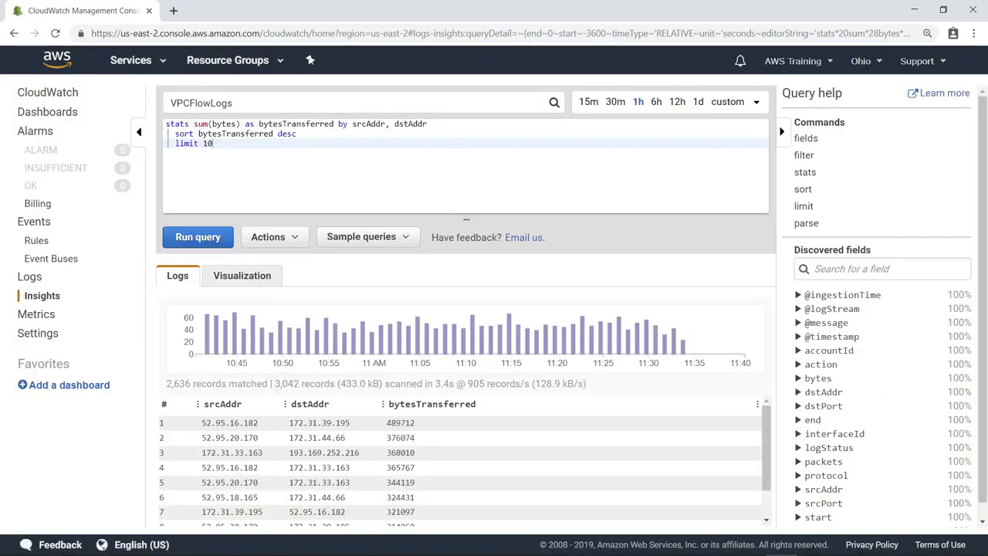
pyautogui.moveTo(428, 125); pyautogui.dragTo(338, 125)
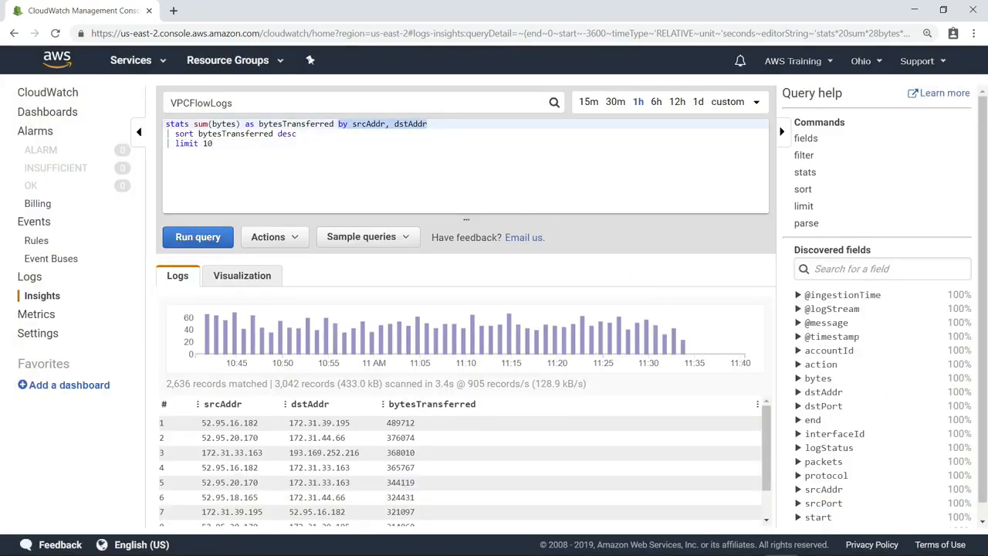
pyautogui.write('by bin(1m)')
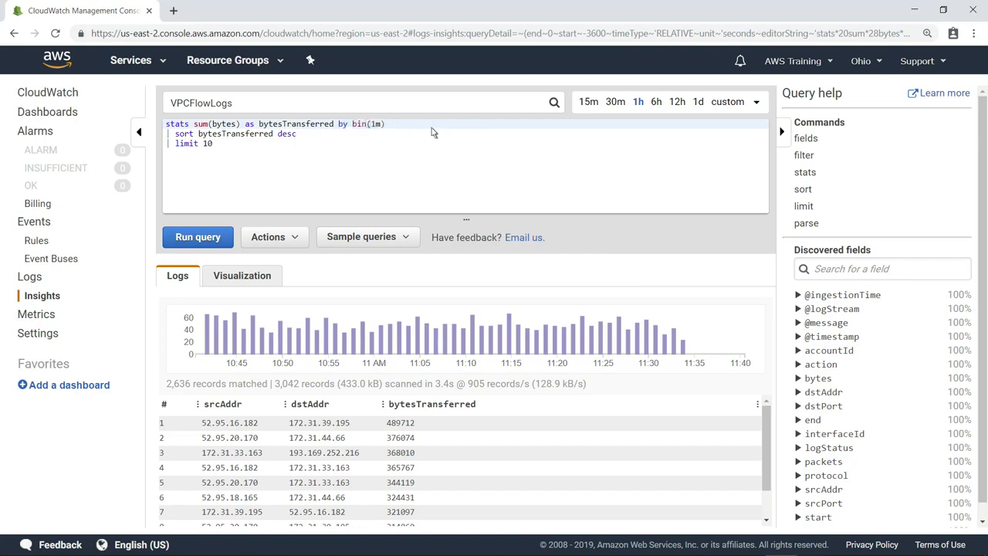
pyautogui.click(222, 236)
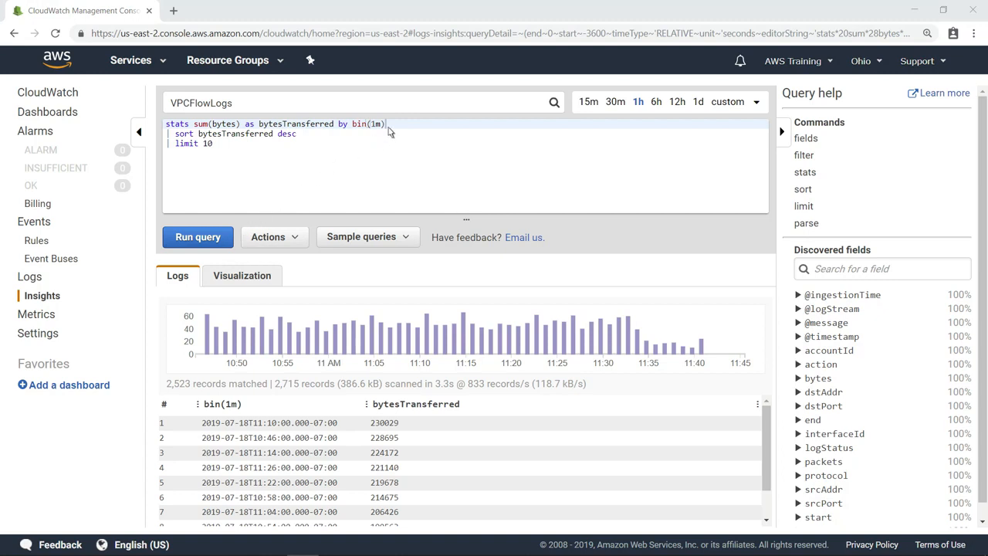
# - Change the query's time grouping to bin(15m) and run it again
pyautogui.press('Left')
pyautogui.press('Left')
pyautogui.write('5')
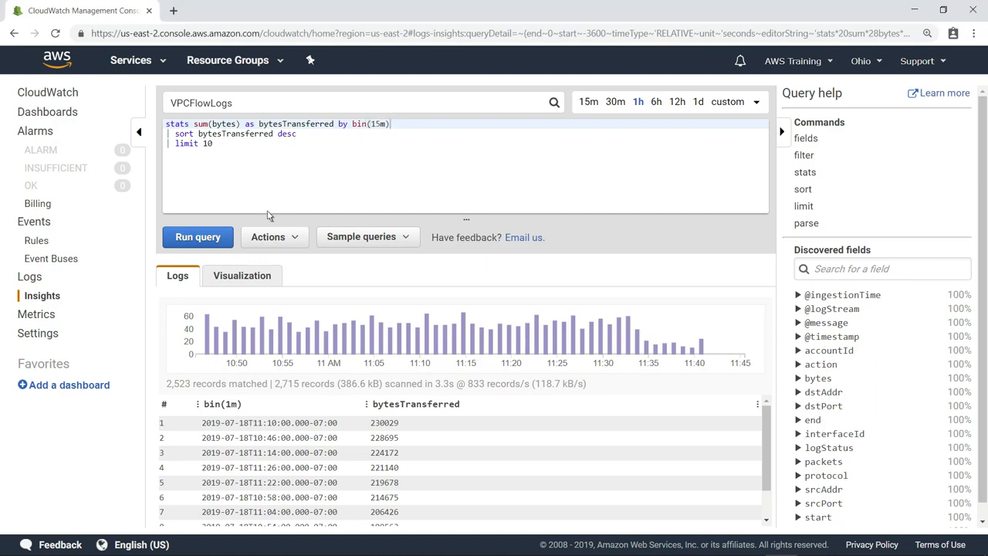
pyautogui.click(229, 241)
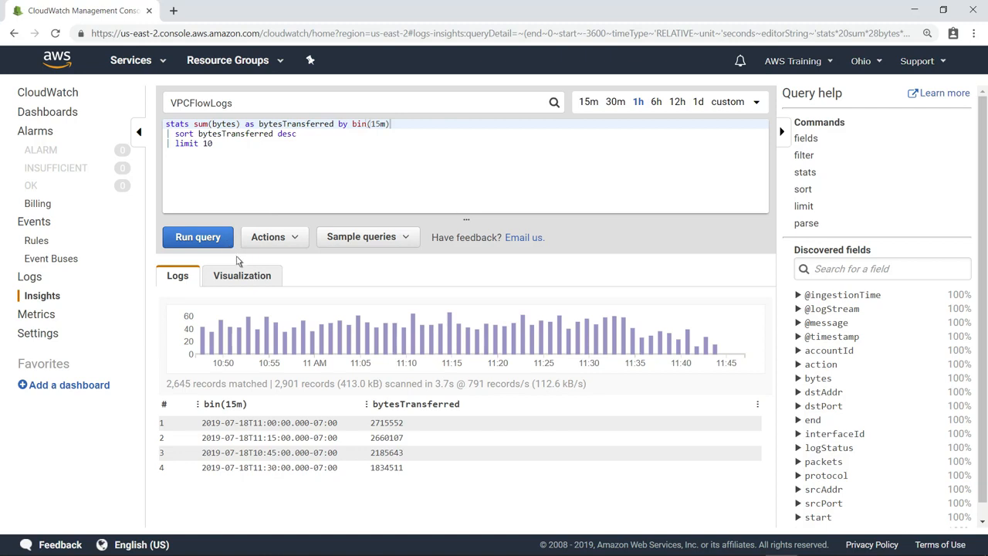
# - Visualize the bytesTransferred results and add the chart to Operations-Dashboard as a Line widget
pyautogui.click(252, 283)
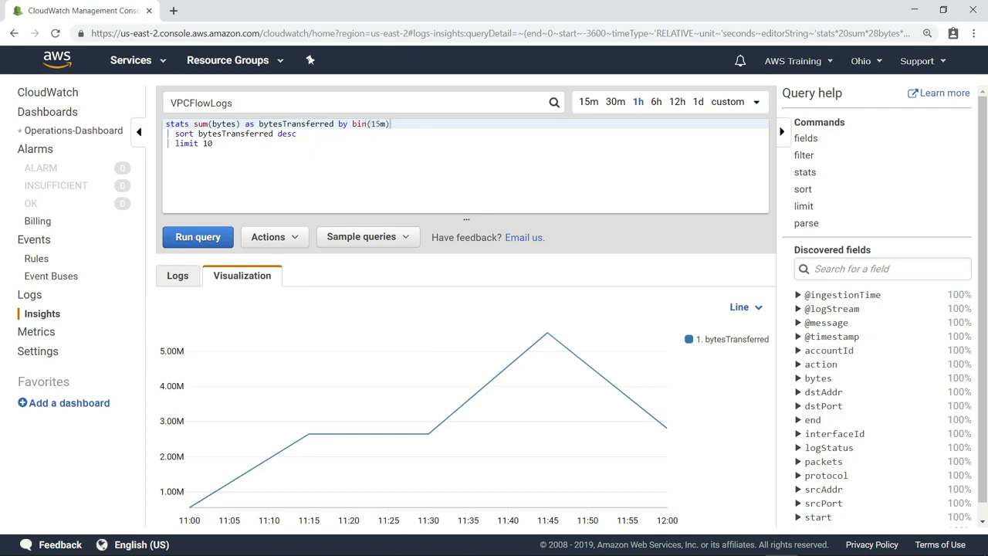
pyautogui.click(294, 241)
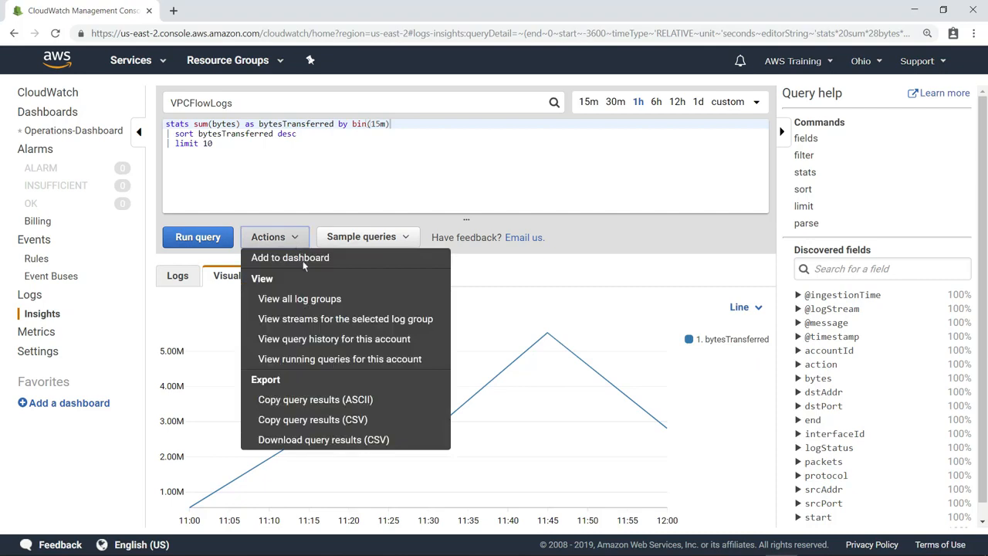
pyautogui.click(303, 261)
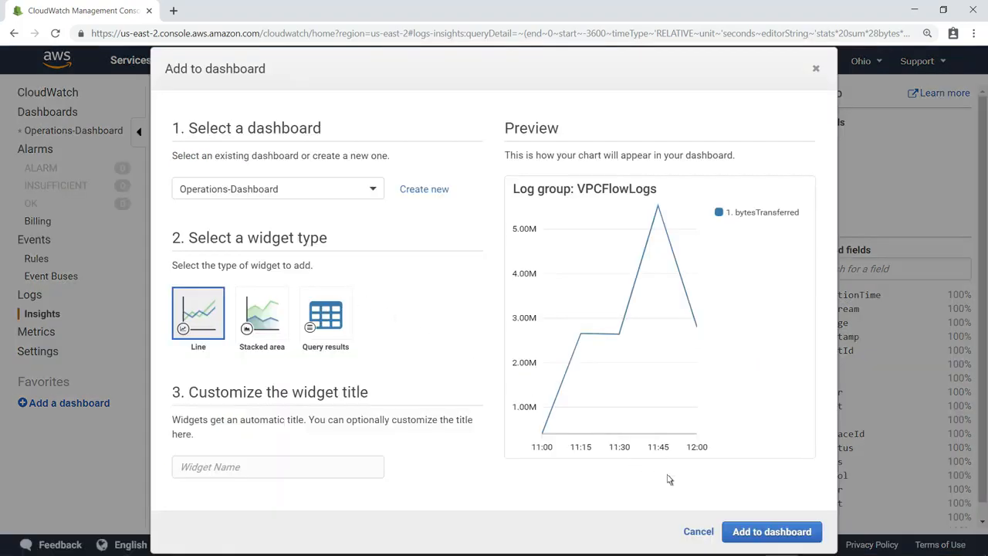
pyautogui.click(769, 532)
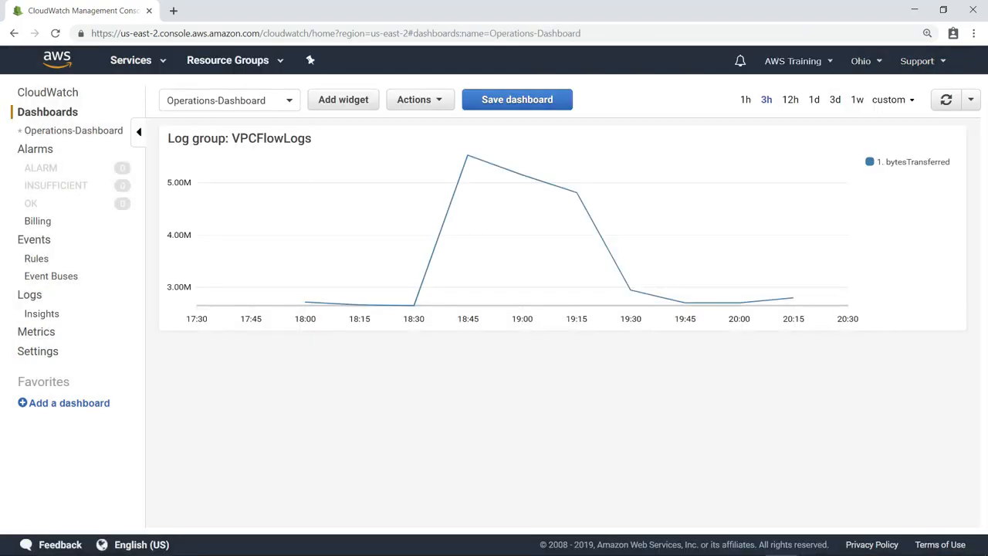